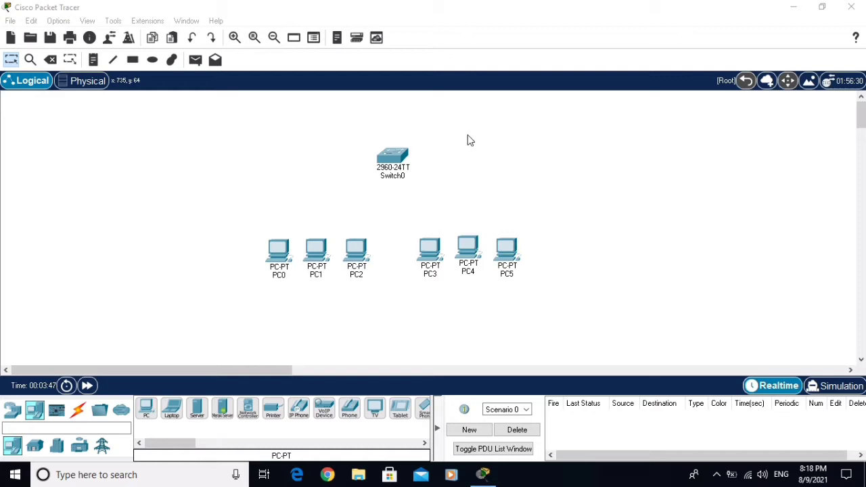
Step: Open Switch0's command line and start a console session at its prompt
click(396, 162)
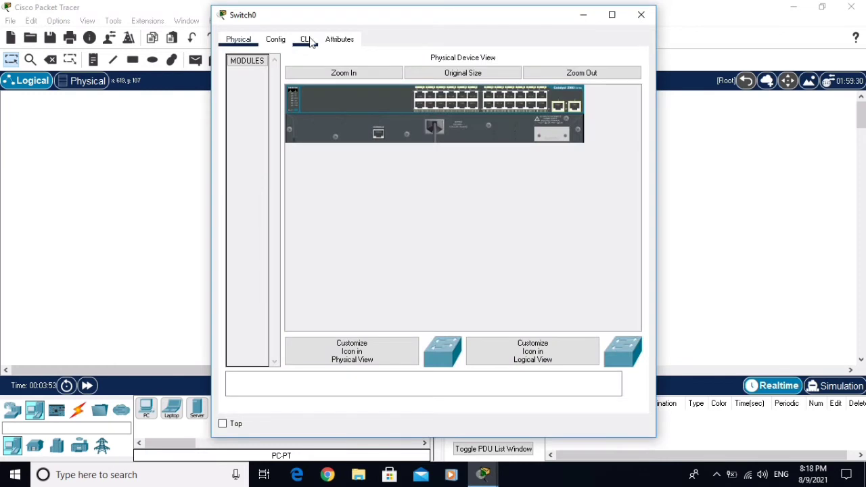
click(323, 43)
click(306, 42)
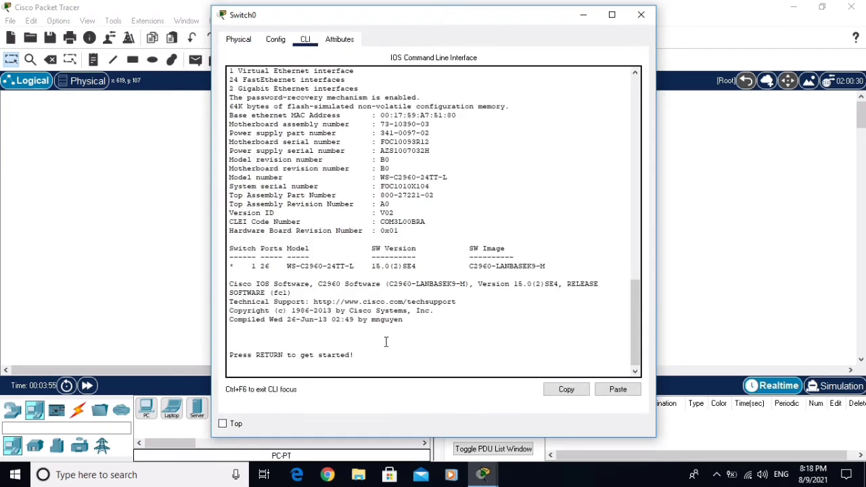
key(Return)
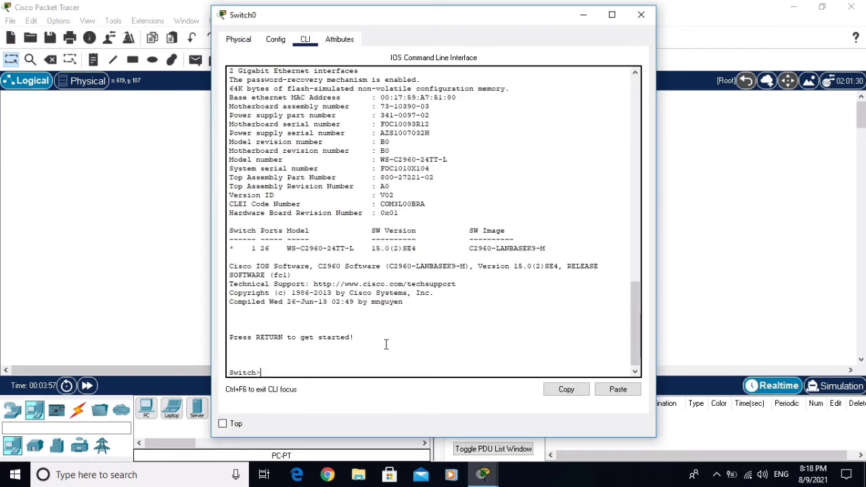
Step: Run enable and conf t, then set the hostname to SW1
text(enable)
key(Return)
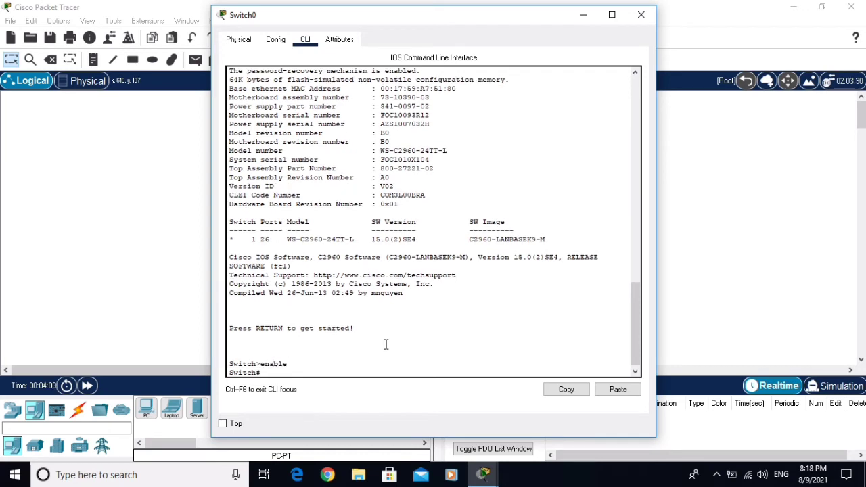
text(conf t)
key(Return)
text(host)
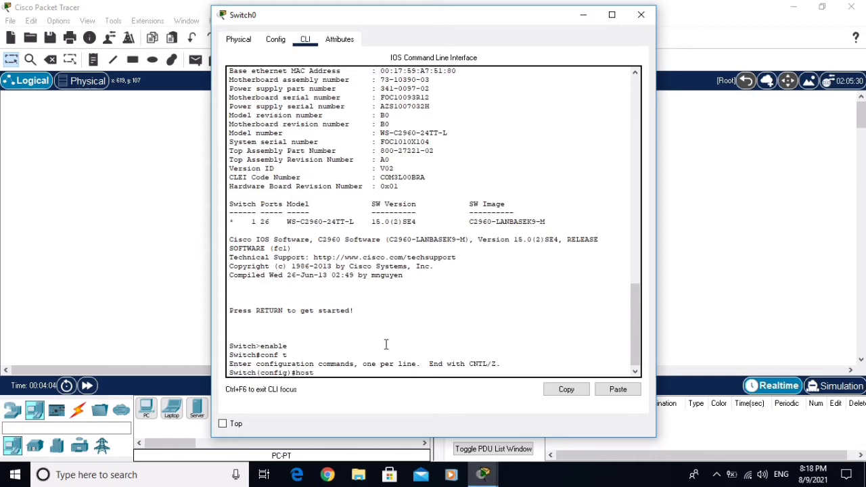
text(name SW1)
key(Return)
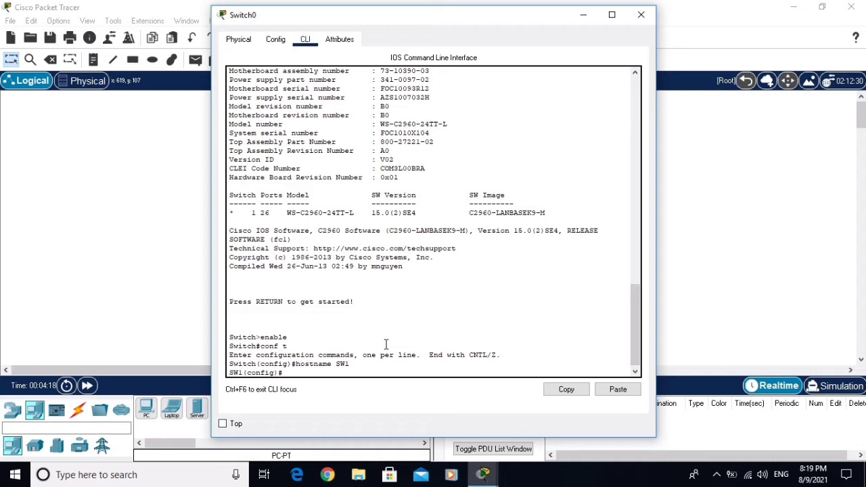
Step: Select interface range f0/1-f0/3 and enable spanning-tree portfast on them
text(interface range f0/1-f0/)
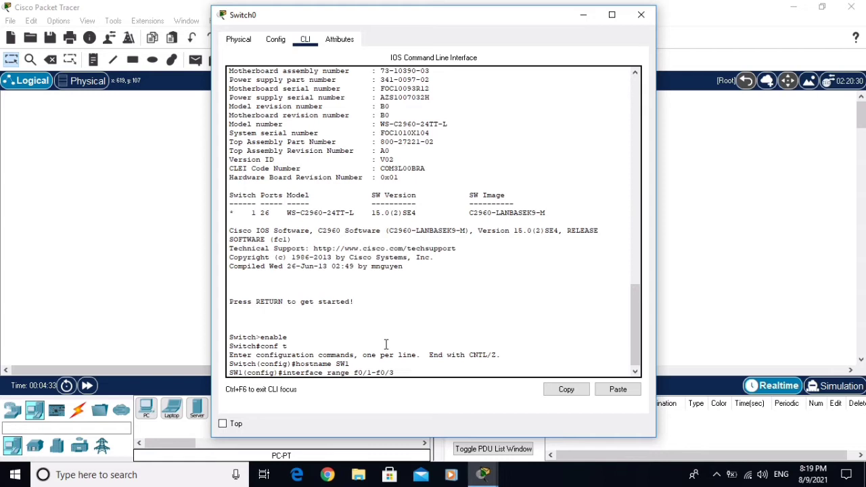
text(3)
key(Return)
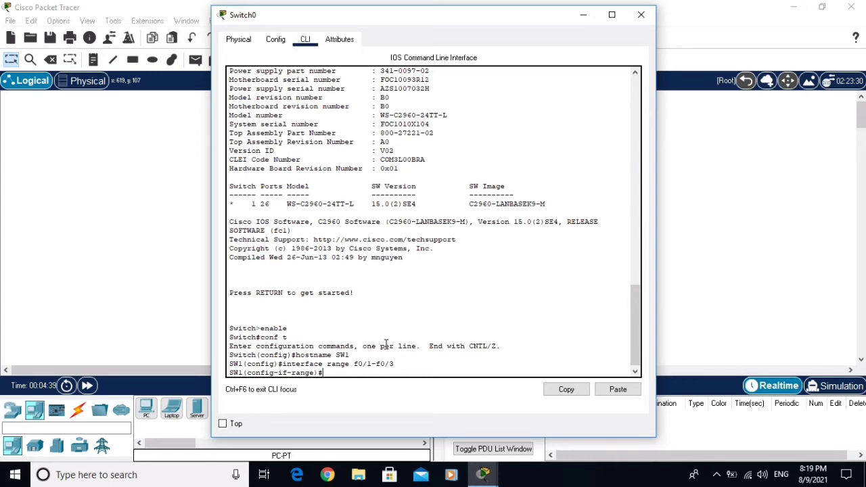
text(spanning-tree portfast)
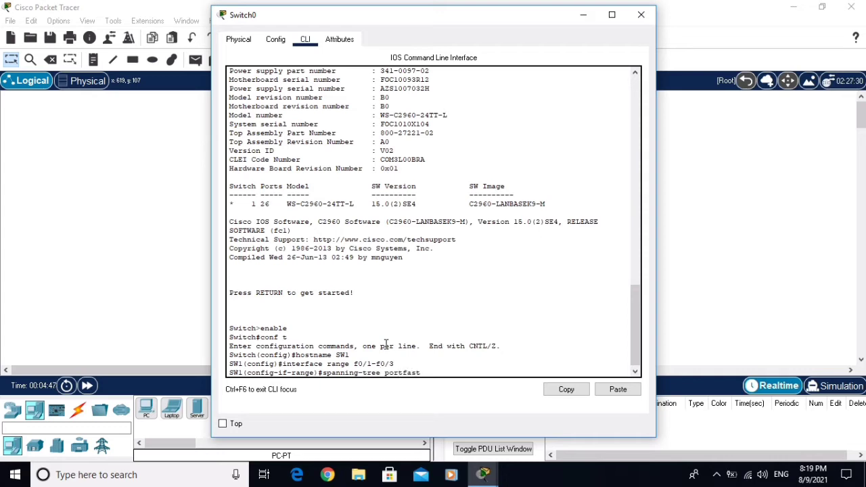
key(Return)
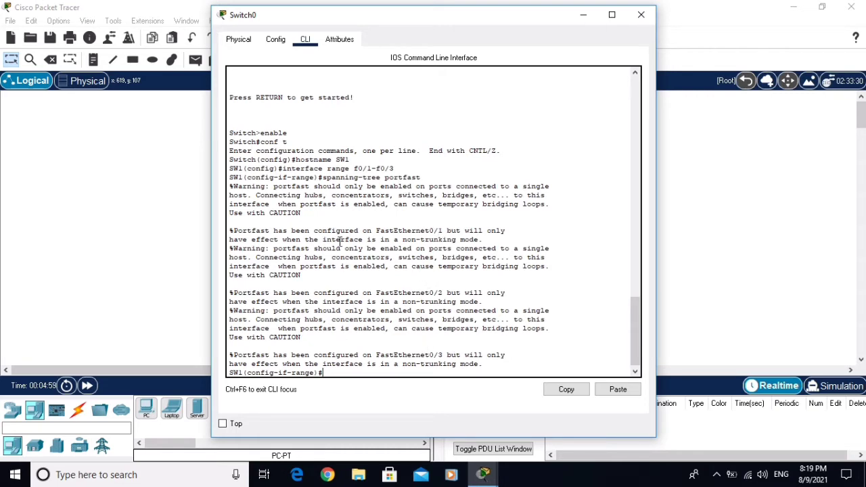
Step: Exit interface and global configuration and end the console session back to a user prompt
text(exit)
key(Return)
text(exit)
key(Return)
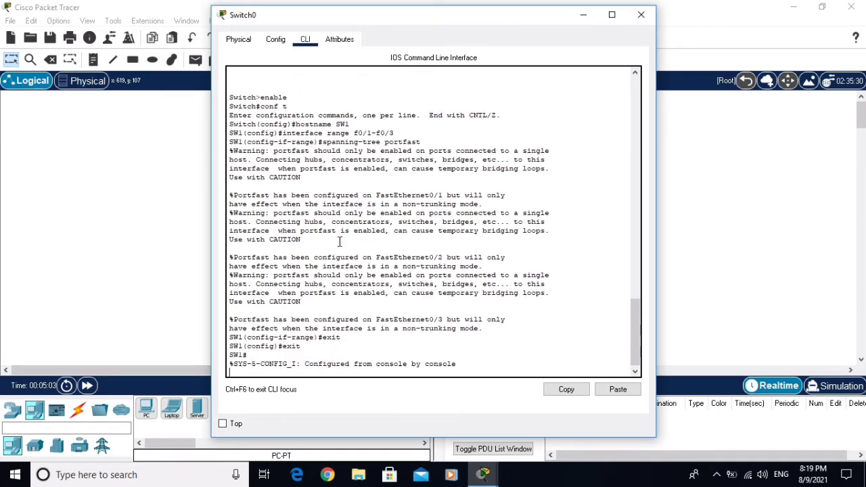
key(Return)
text(exit)
key(Return)
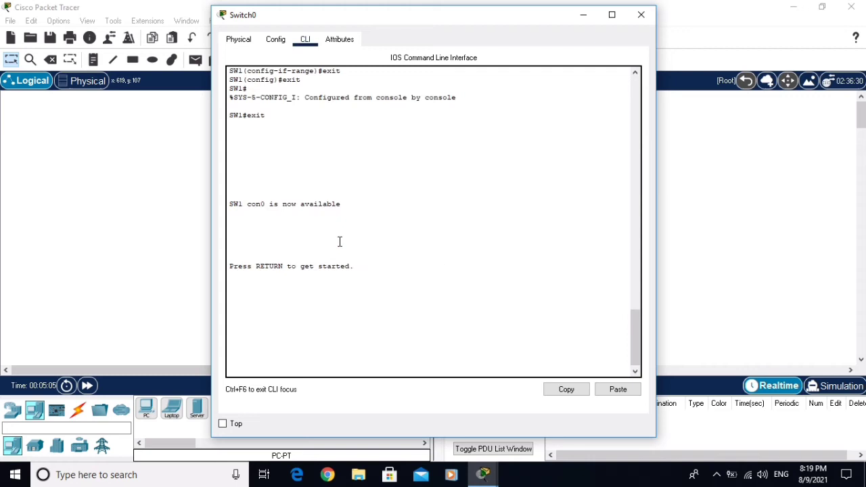
key(Return)
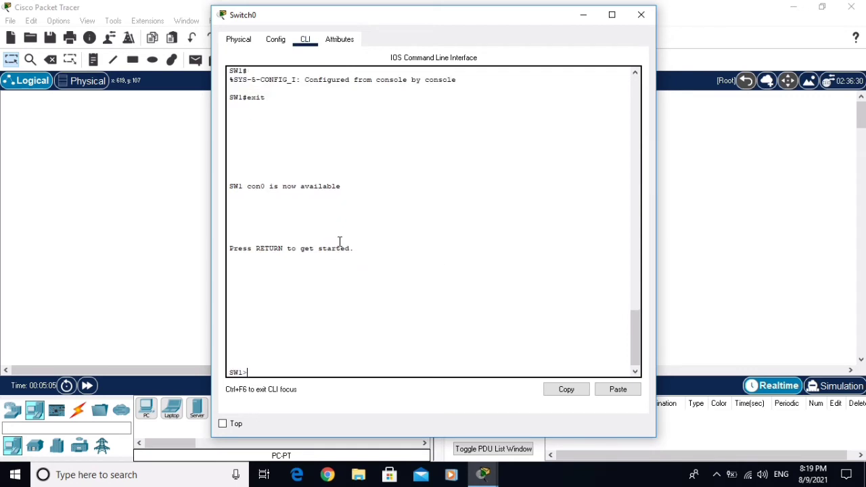
Step: Close the switch window and link PC3 FastEthernet0 to Switch0 Fa0/4 with copper straight-through
click(641, 15)
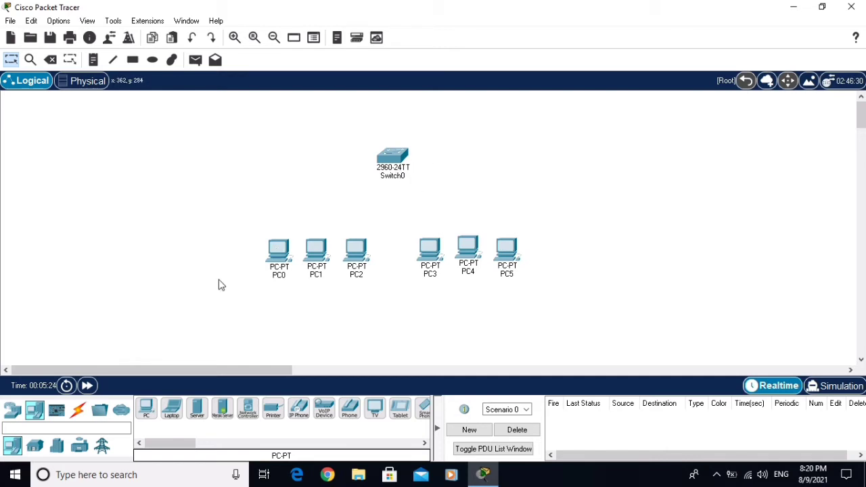
click(82, 411)
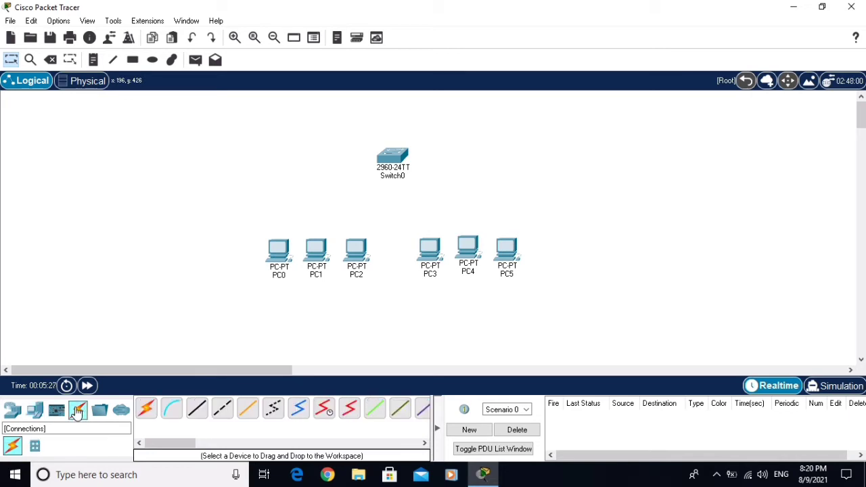
click(197, 409)
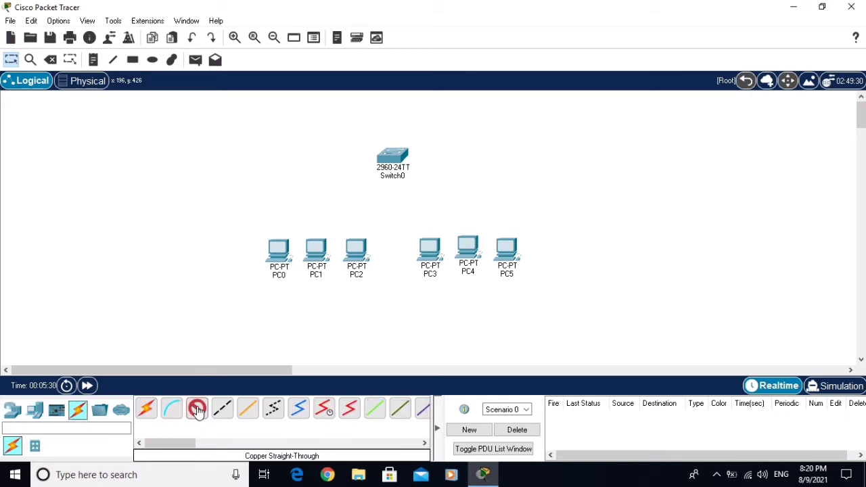
click(435, 253)
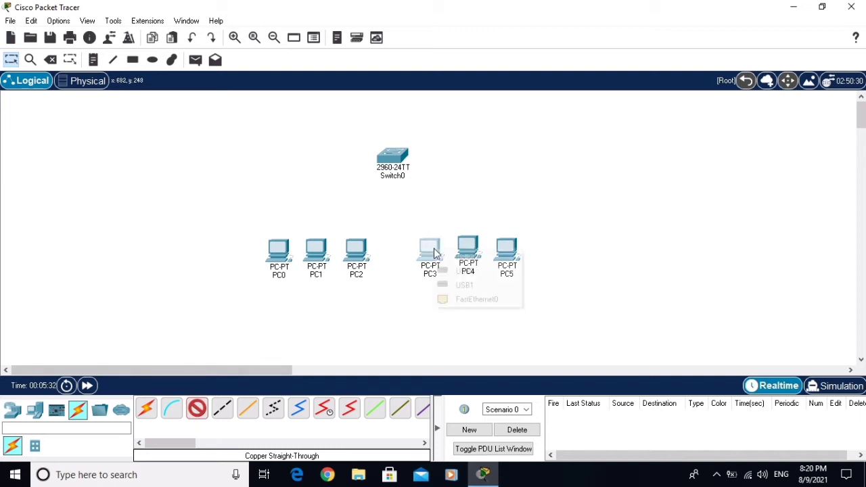
click(465, 298)
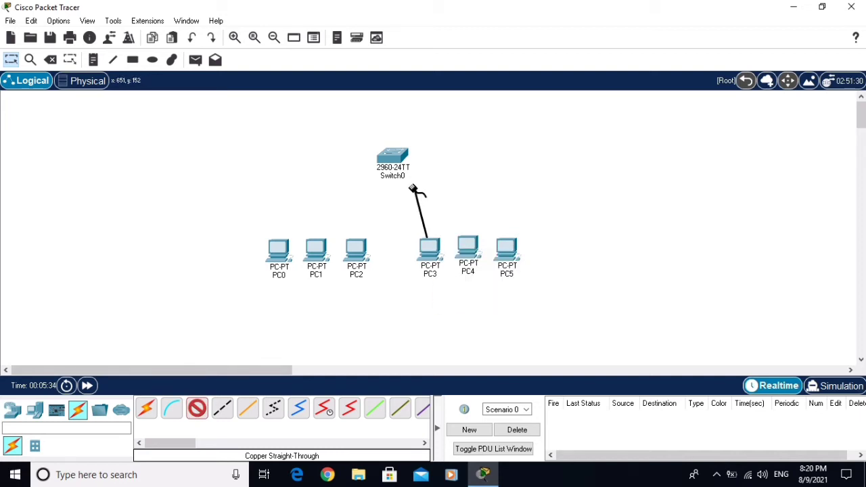
click(393, 158)
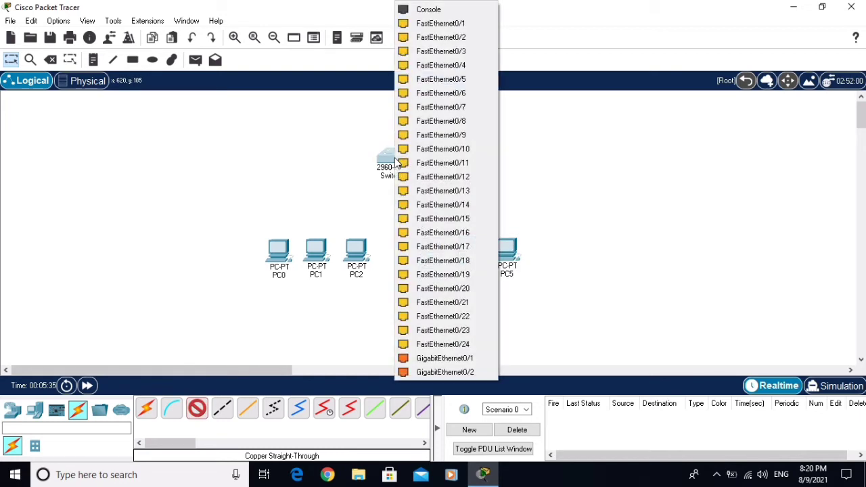
click(441, 66)
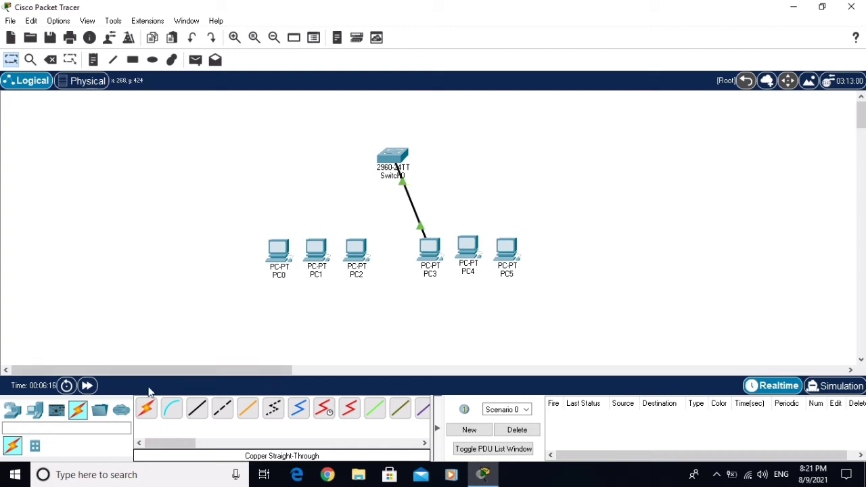
Step: Connect PC4 FastEthernet0 to Switch0 FastEthernet0/5 with a copper straight-through cable
click(197, 409)
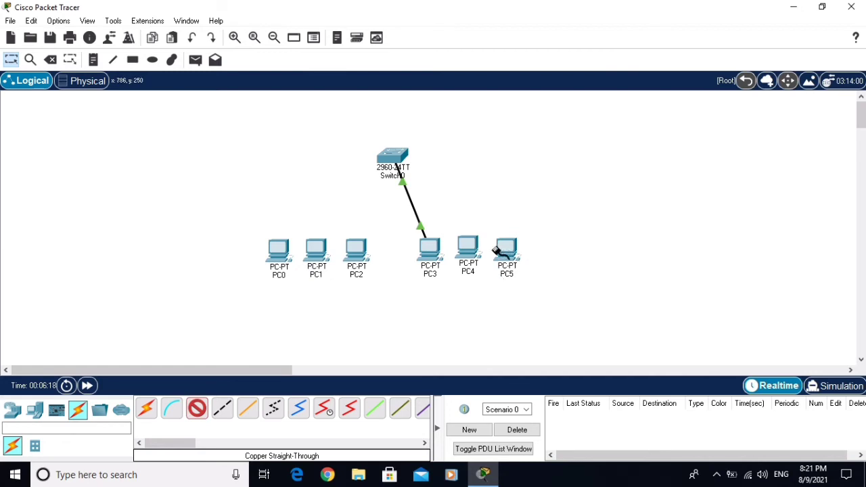
click(468, 249)
click(498, 302)
click(396, 164)
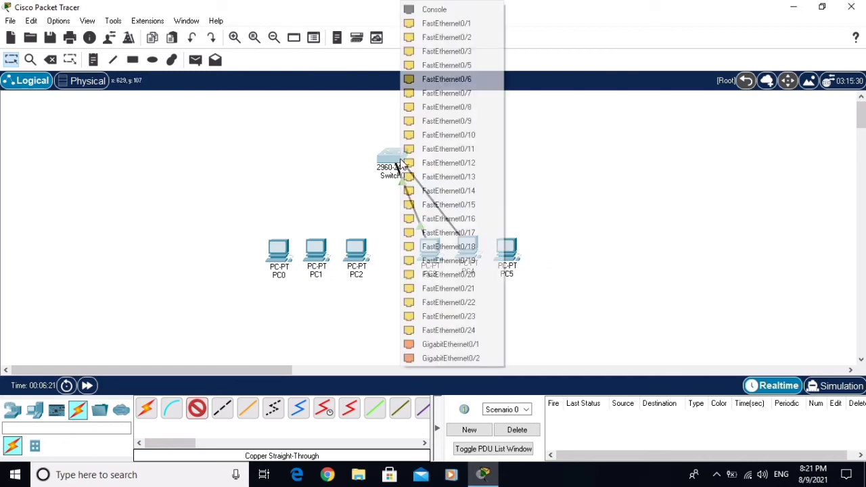
click(467, 65)
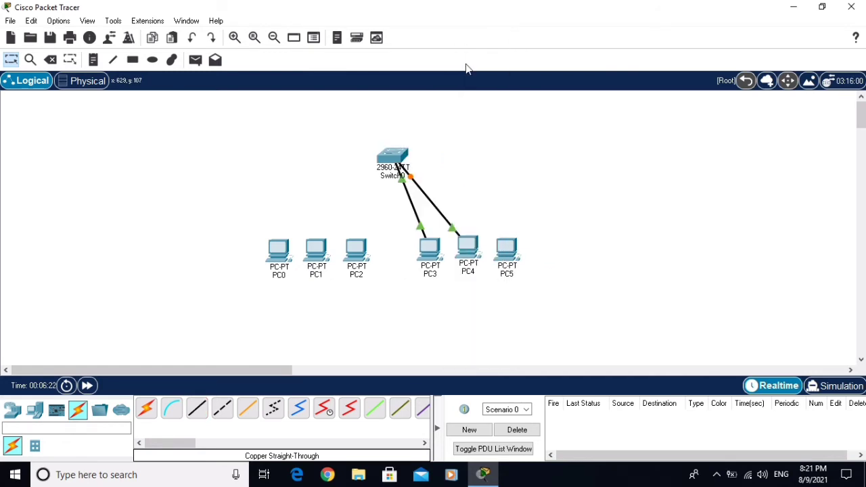
Step: Connect PC5 FastEthernet0 to Switch0 FastEthernet0/6 with a copper straight-through cable
click(146, 408)
click(197, 408)
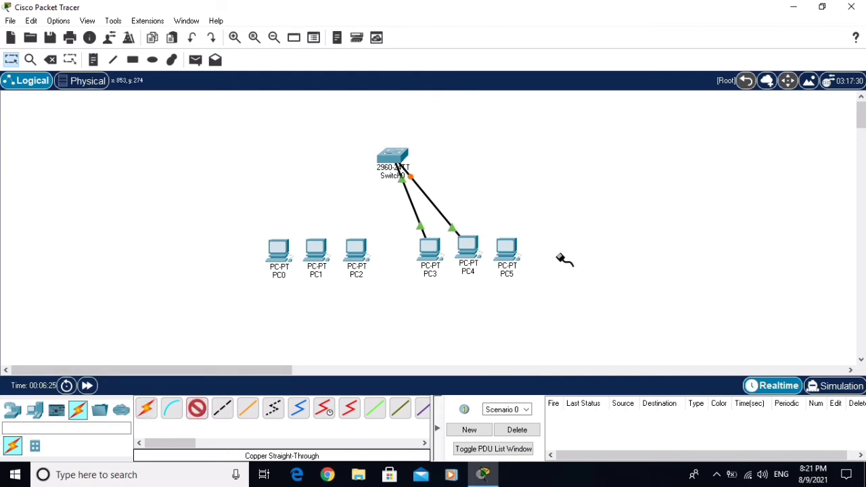
click(509, 248)
click(541, 297)
click(393, 157)
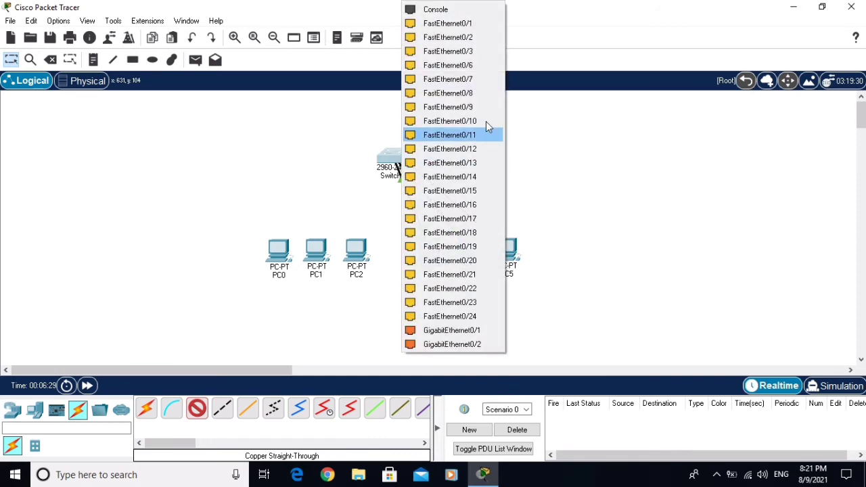
click(462, 68)
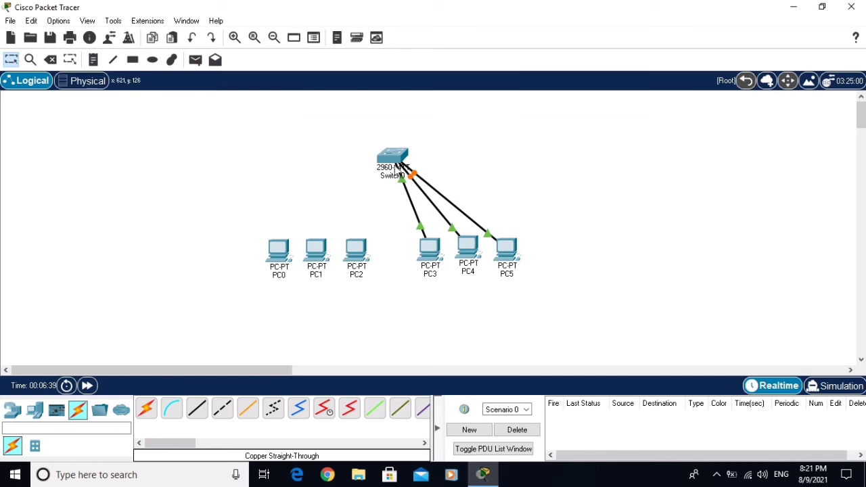
Step: Connect PC0 FastEthernet0 to Switch0 FastEthernet0/1 with a copper straight-through cable
click(199, 411)
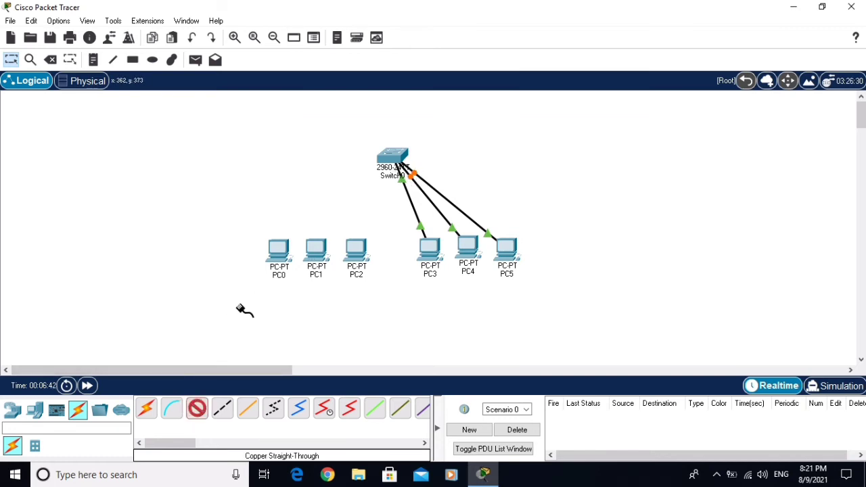
click(283, 256)
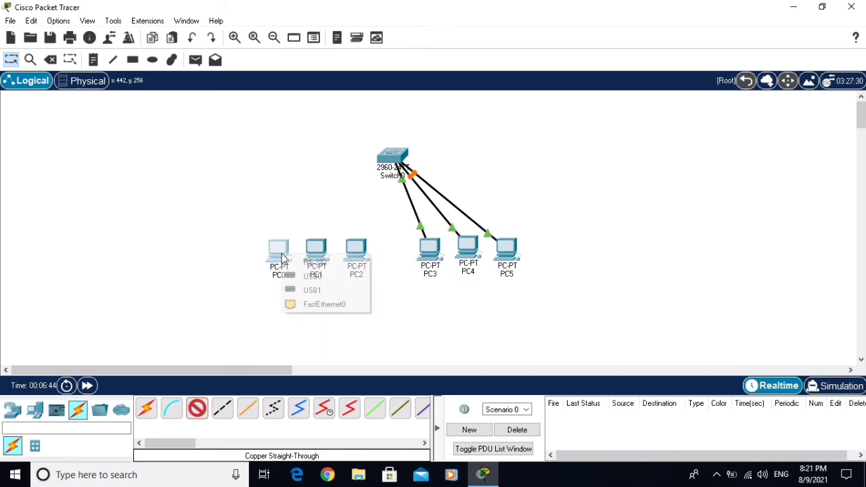
click(333, 304)
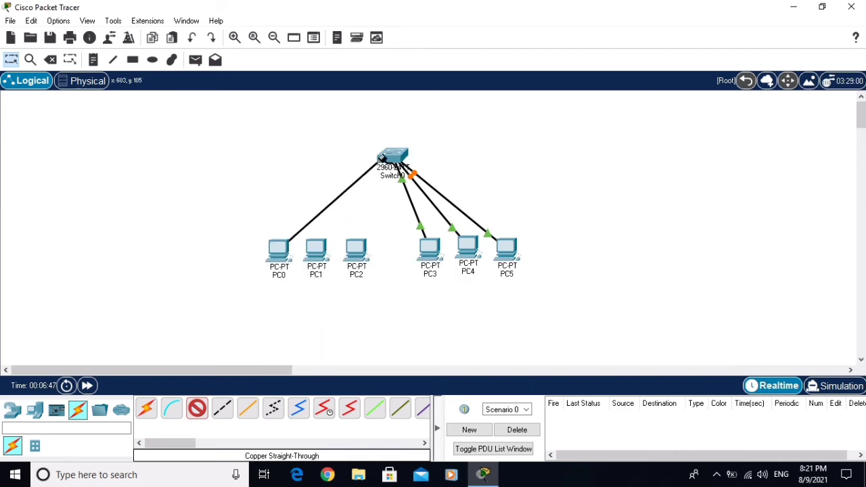
mouse_move(386, 157)
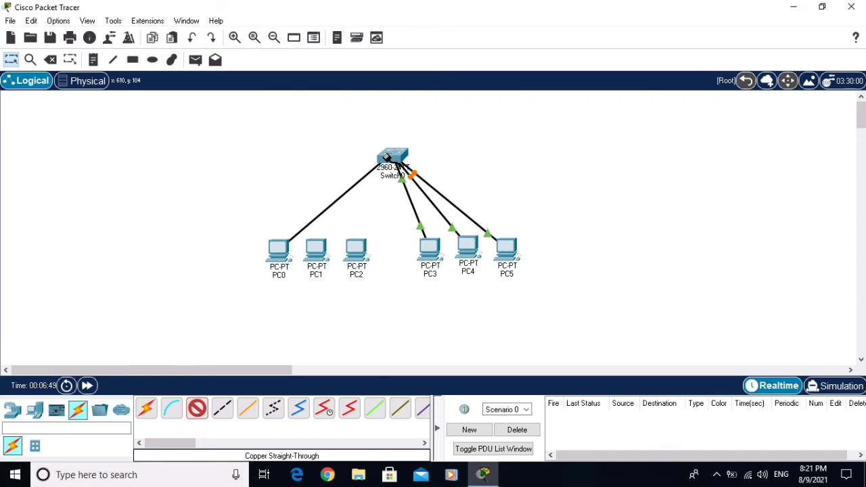
click(387, 158)
click(434, 23)
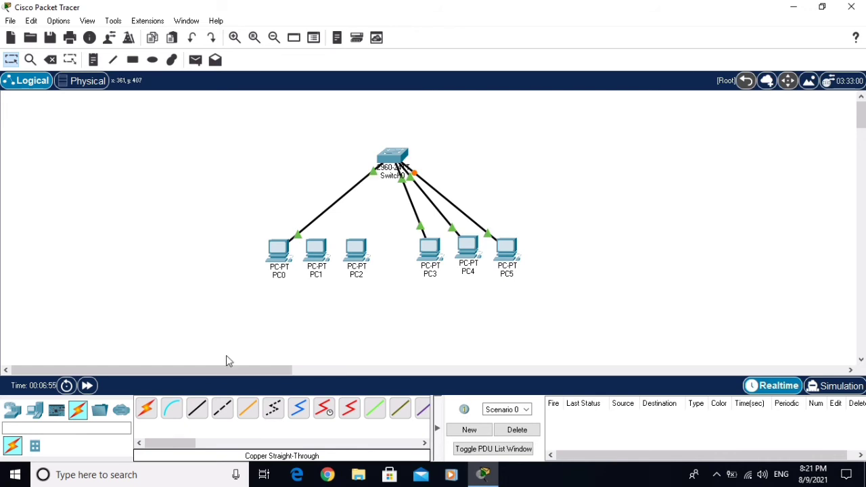
Step: Cable PC1 to Switch0 FastEthernet0/2, then move PC0 and PC1 aside to spread the PCs
click(205, 414)
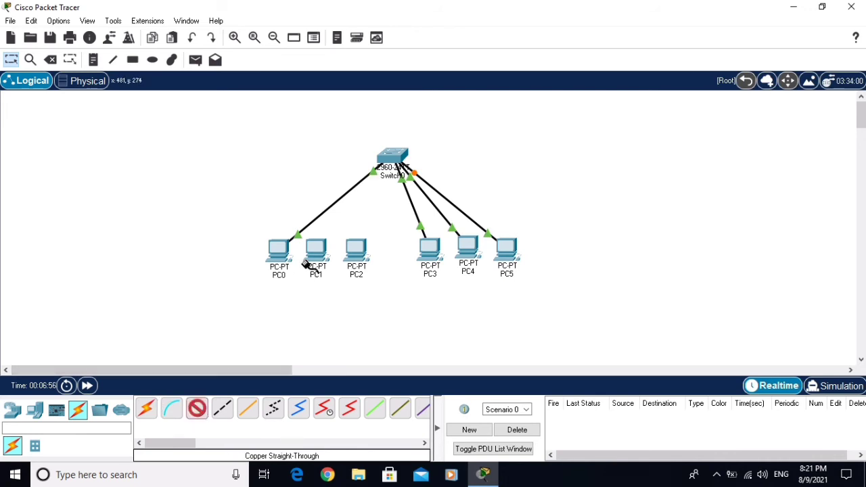
click(323, 248)
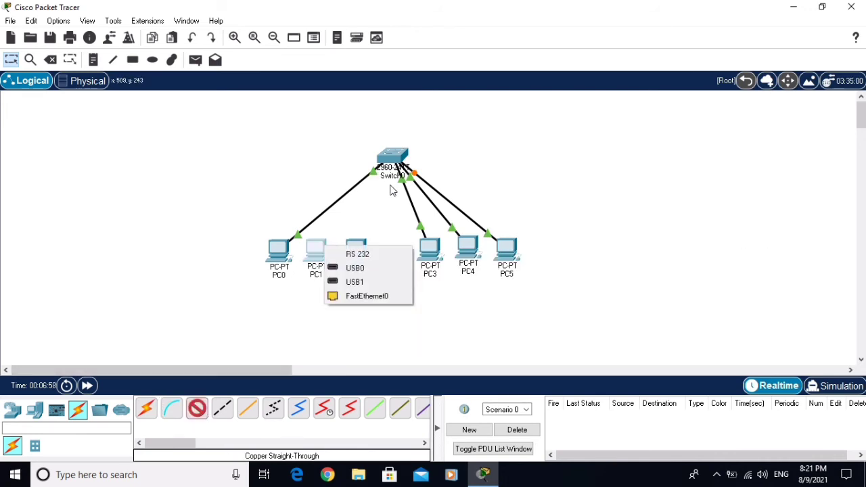
click(360, 298)
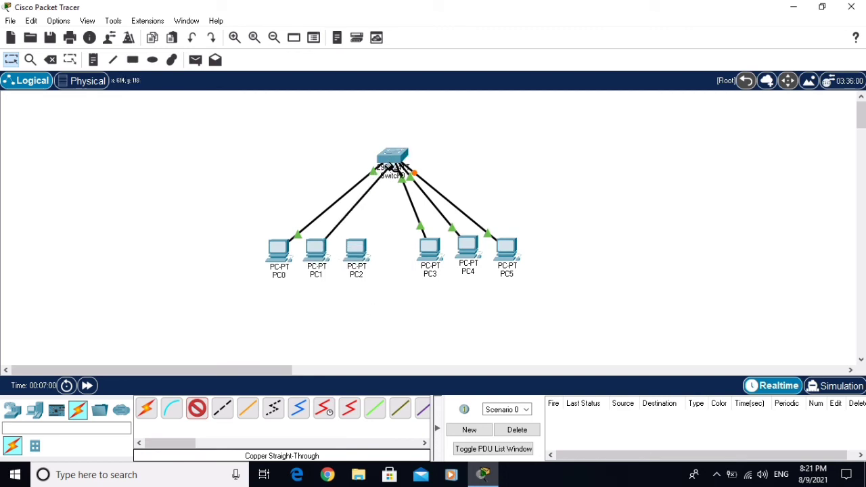
click(393, 162)
click(439, 180)
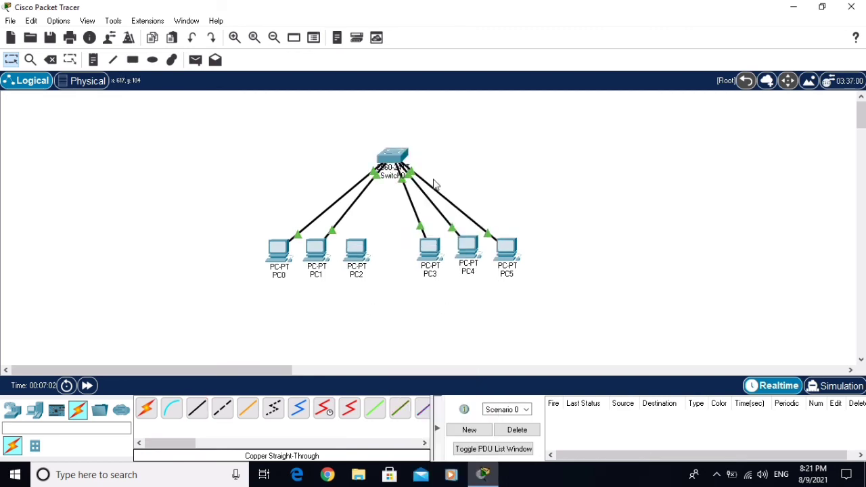
drag(282, 246, 266, 231)
drag(318, 251, 309, 249)
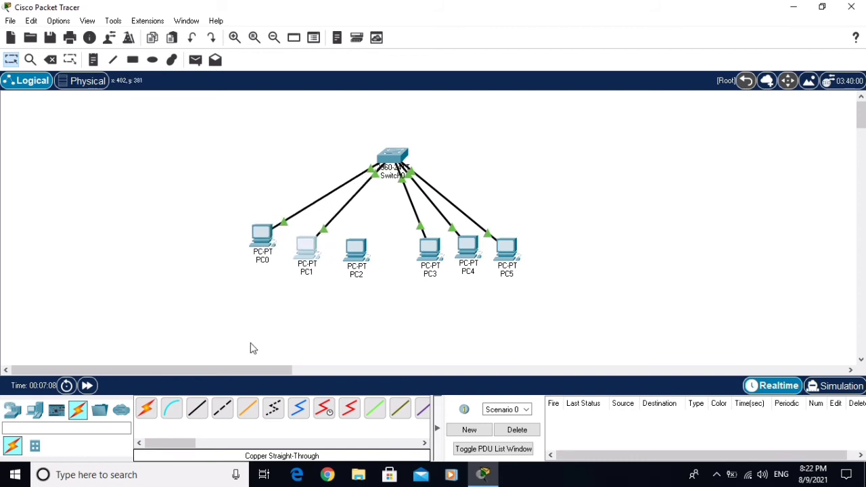
Step: Connect PC2 FastEthernet0 to Switch0 FastEthernet0/3 with a copper straight-through cable
click(202, 411)
click(356, 249)
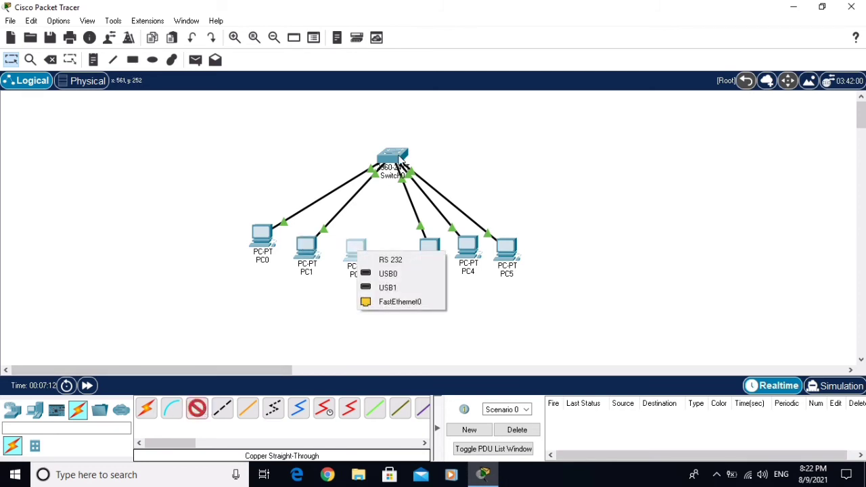
click(400, 302)
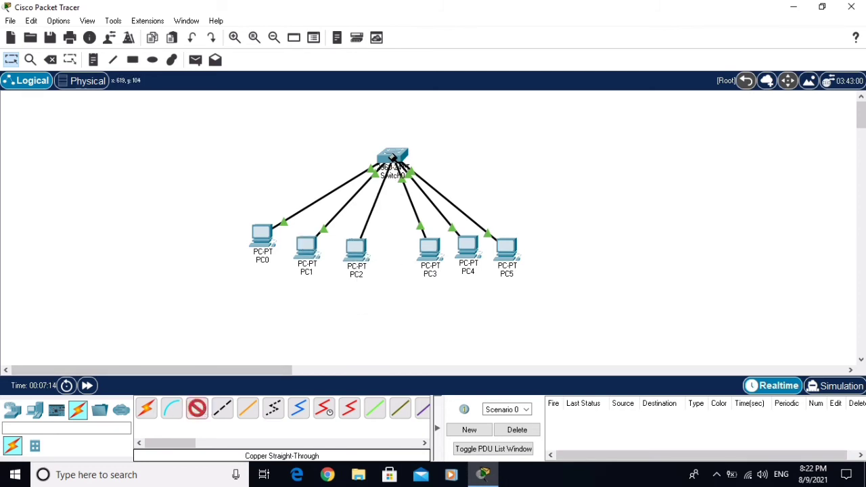
click(393, 157)
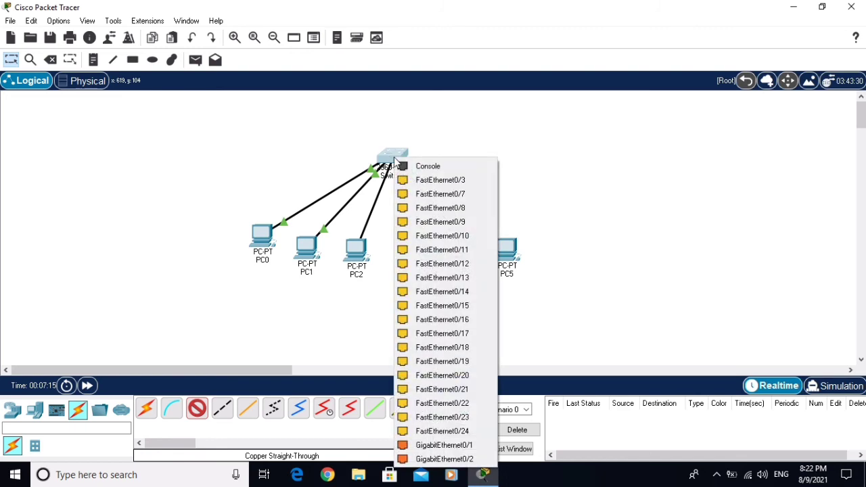
click(438, 183)
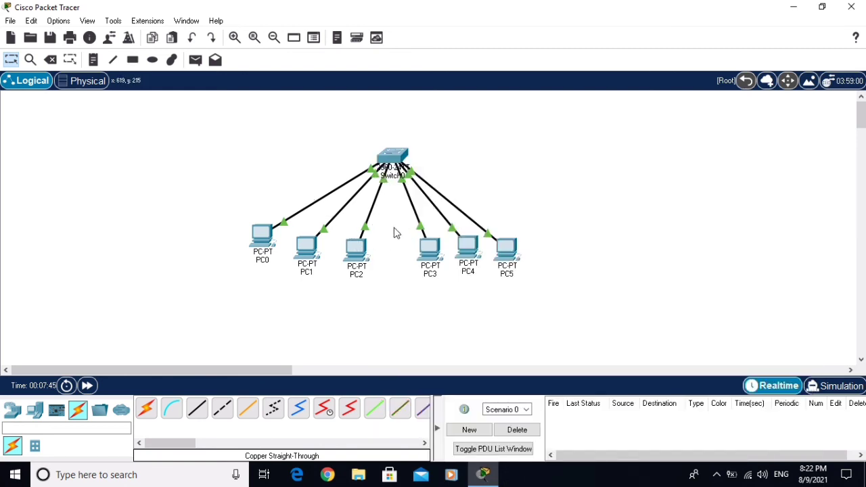
mouse_move(391, 181)
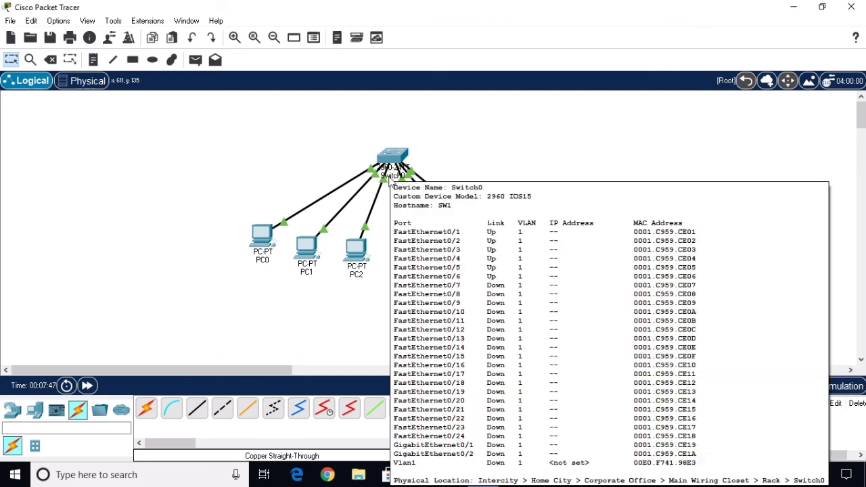